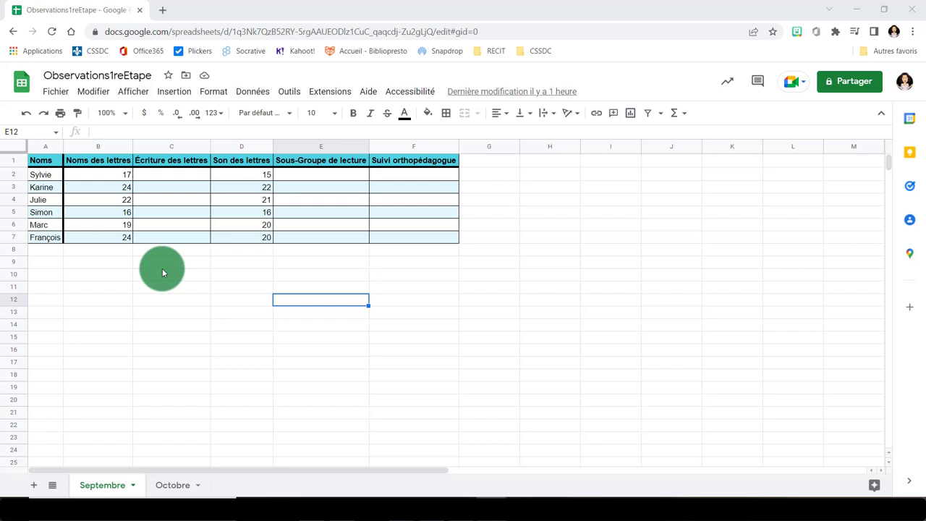
- Select cells C2:C7 under Écriture des lettres for the six students
{"action": "left_click", "coordinate": [152, 175]}
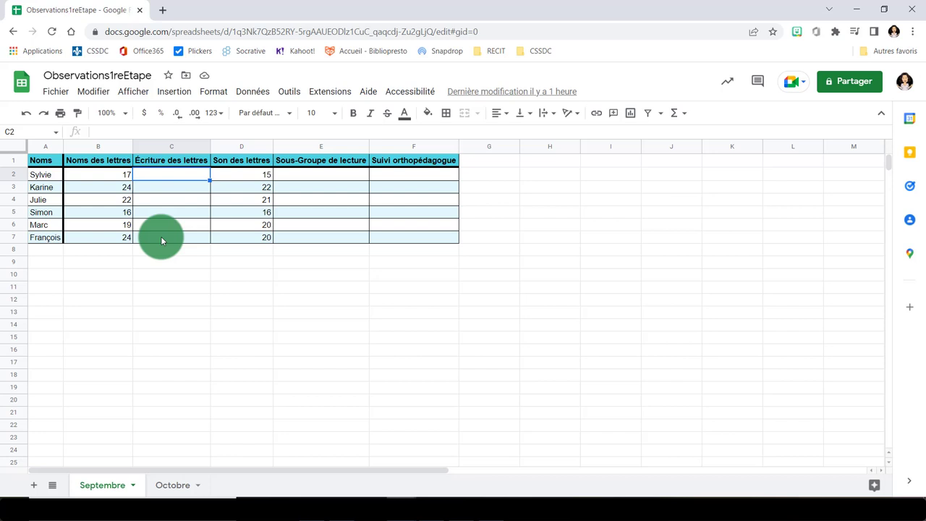
{"action": "left_click", "coordinate": [162, 236], "text": "shift"}
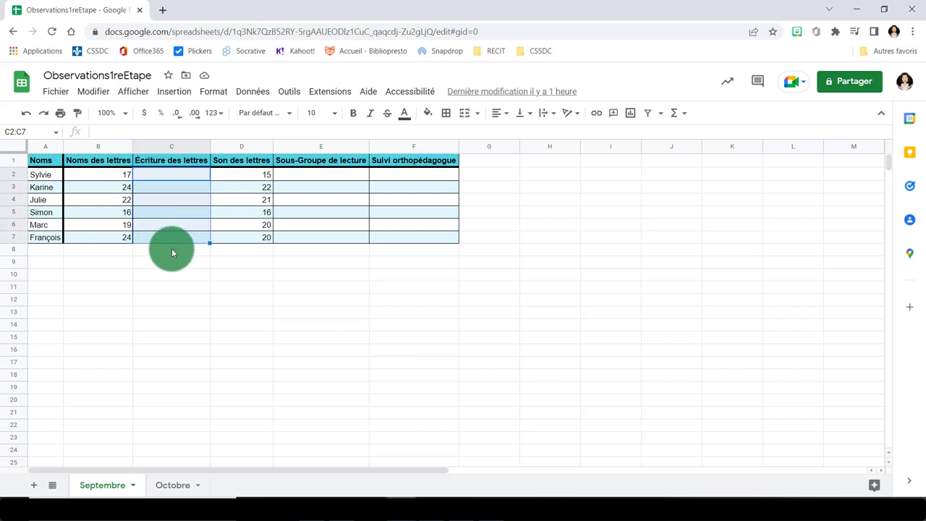
- Create a Liste d'éléments validation on C2:C7 with items Stade 1, Stade 2, Stade 3, Stade 4
{"action": "left_click", "coordinate": [258, 94]}
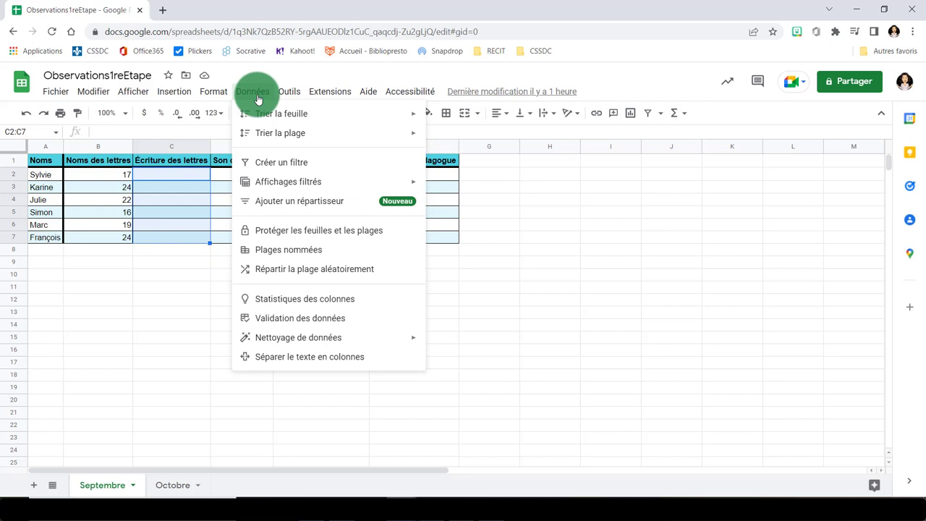
{"action": "left_click", "coordinate": [295, 322]}
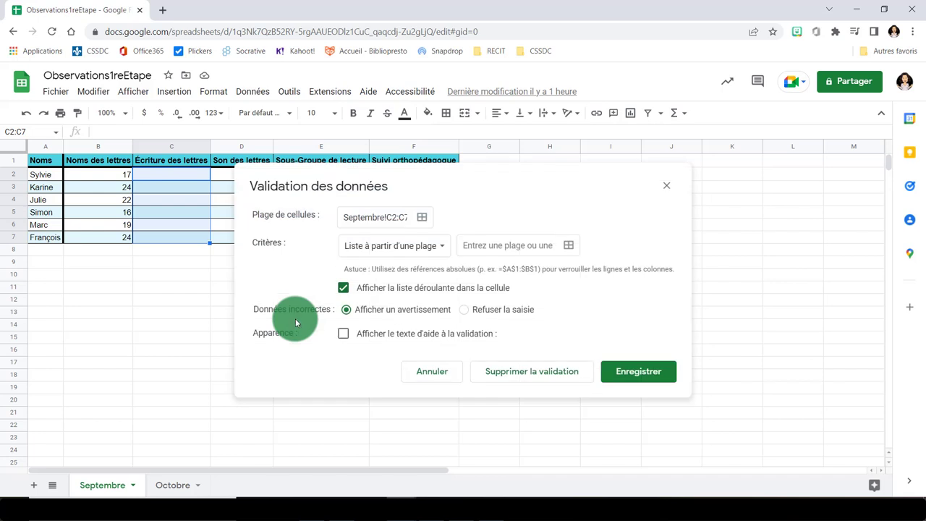
{"action": "left_click", "coordinate": [401, 245]}
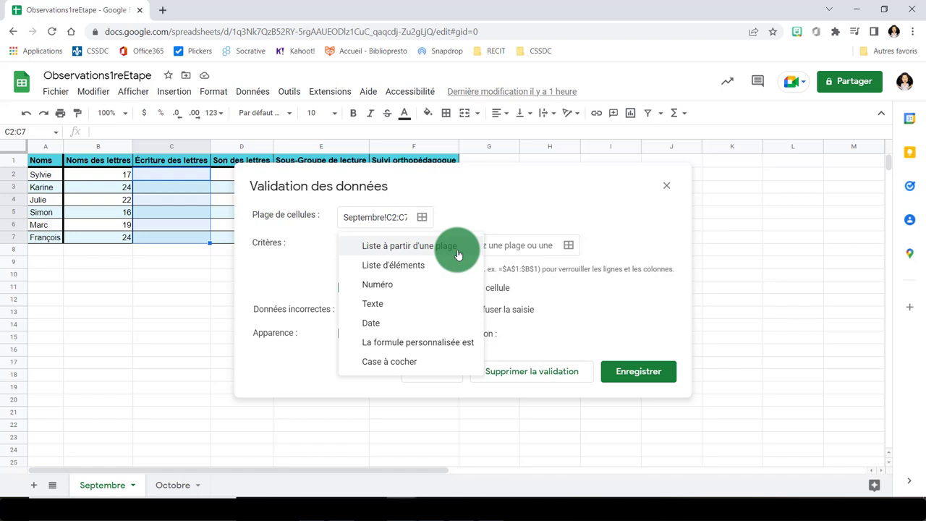
{"action": "left_click", "coordinate": [383, 266]}
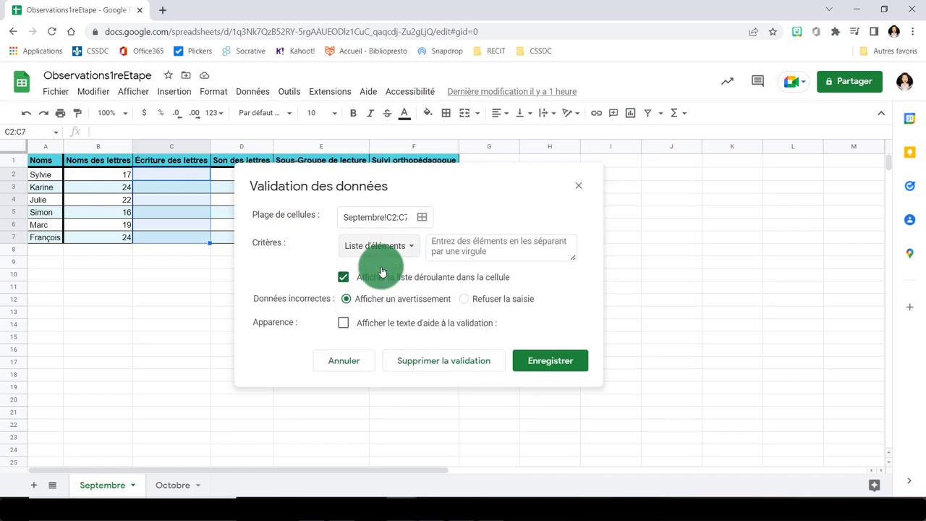
{"action": "left_click", "coordinate": [473, 242]}
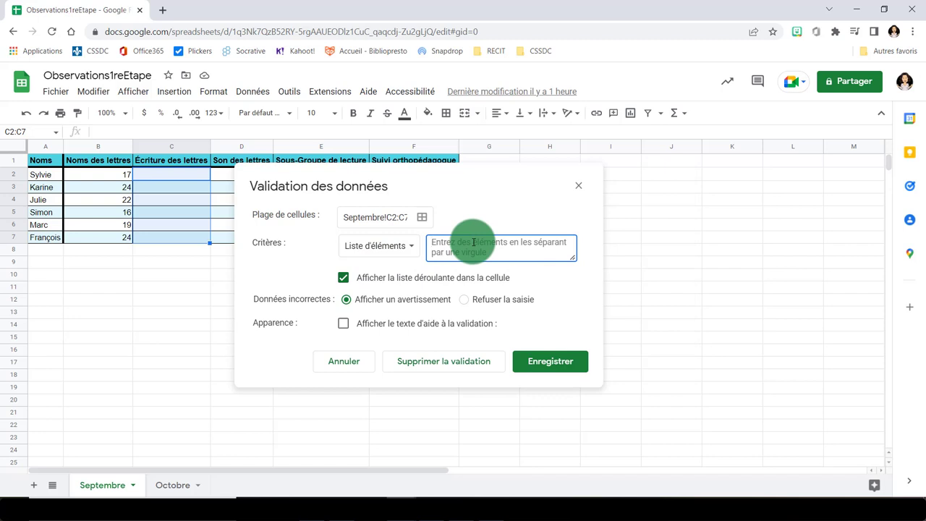
{"action": "type", "text": "Stade "}
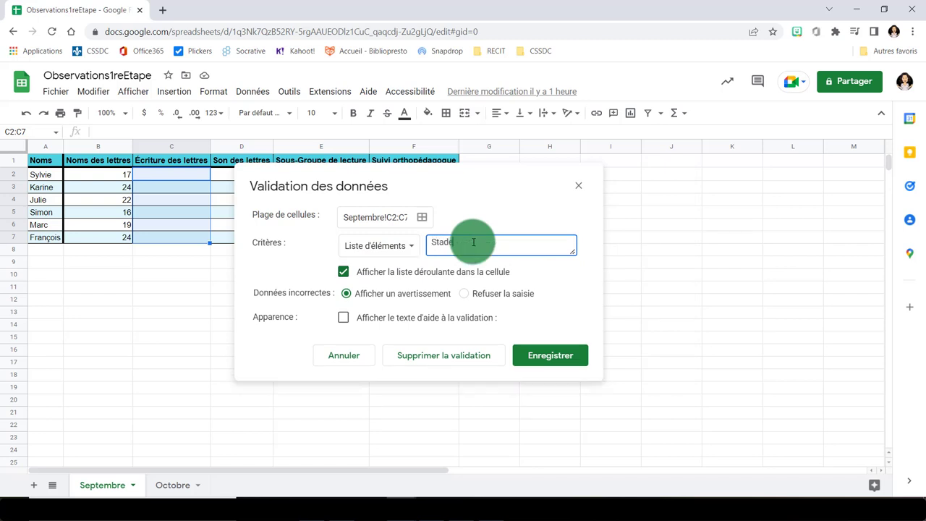
{"action": "type", "text": "1"}
{"action": "type", "text": ", Stade"}
{"action": "type", "text": " 2, Stade "}
{"action": "type", "text": "3, Sta"}
{"action": "type", "text": "de 4"}
- Save the Stade validation rule and pick Stade 1, 2 and 1 for C2 to C4
{"action": "left_click", "coordinate": [529, 359]}
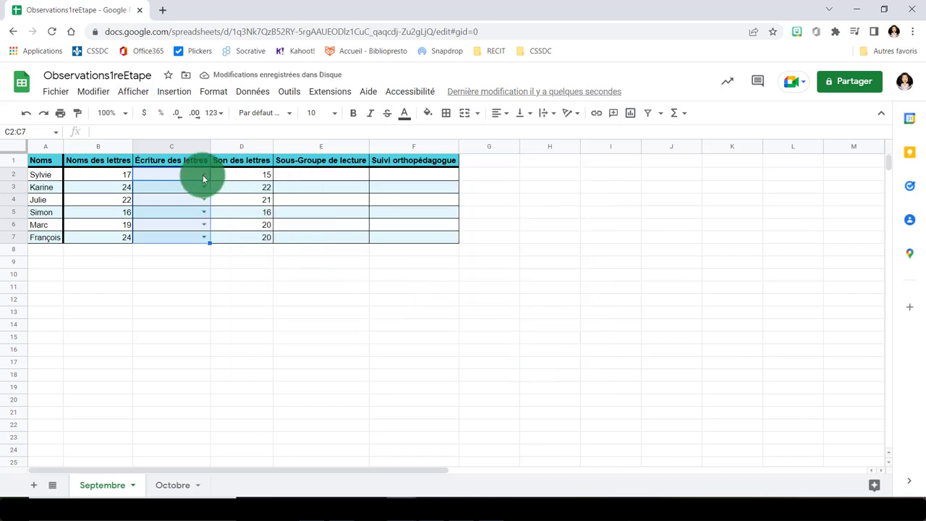
{"action": "left_click", "coordinate": [188, 286]}
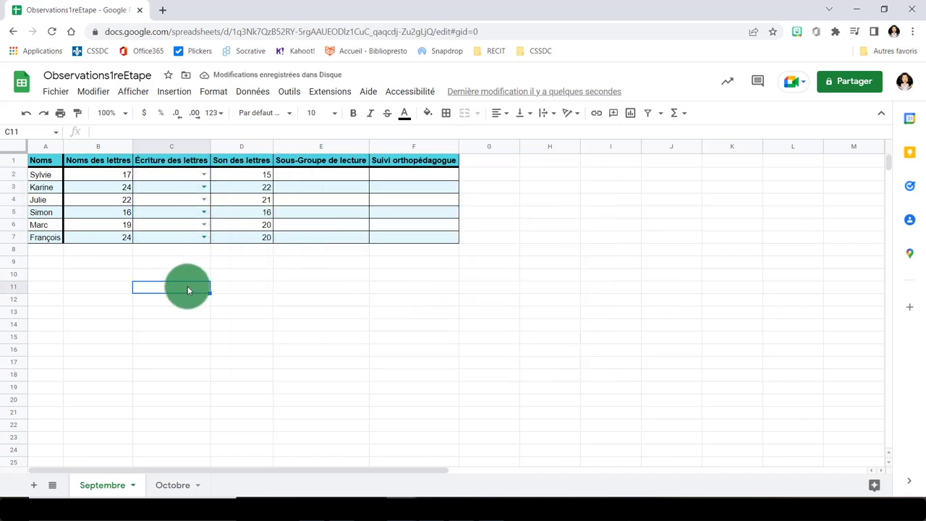
{"action": "double_click", "coordinate": [194, 177]}
{"action": "left_click", "coordinate": [169, 189]}
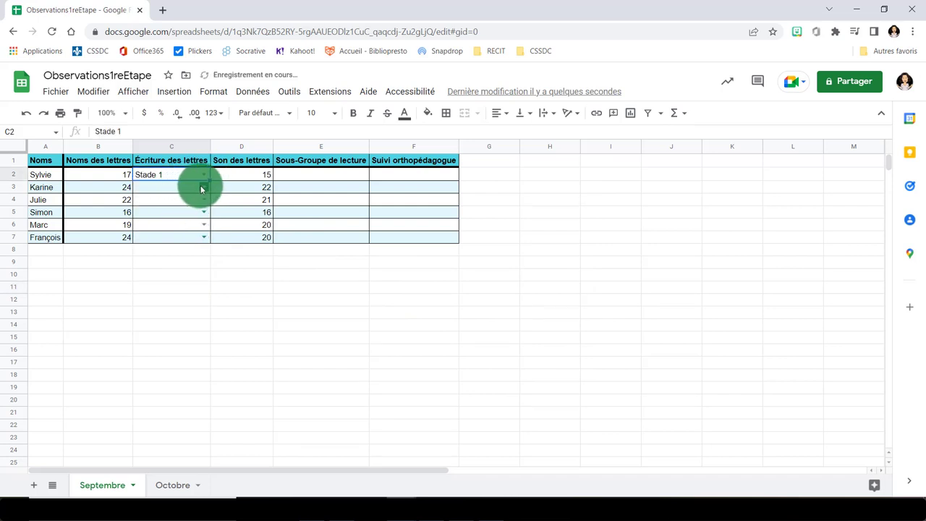
{"action": "double_click", "coordinate": [196, 188]}
{"action": "left_click", "coordinate": [170, 218]}
{"action": "double_click", "coordinate": [188, 204]}
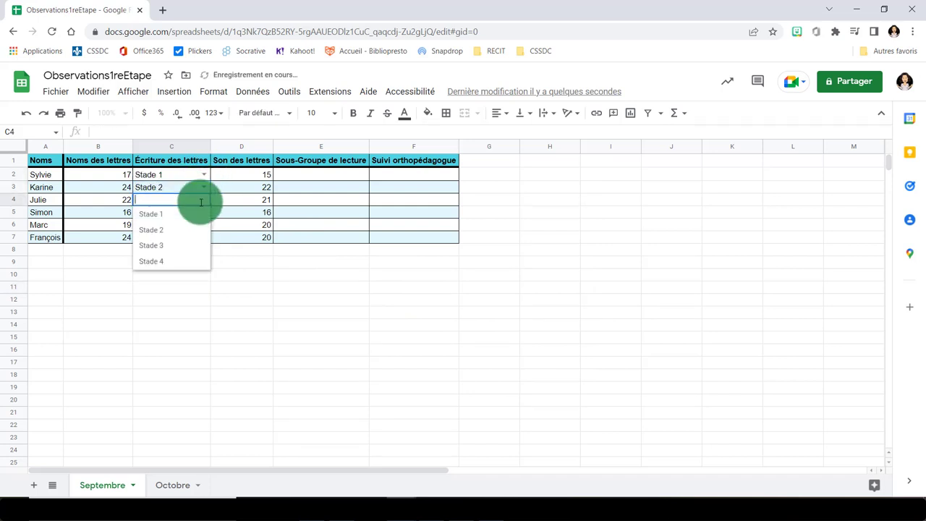
{"action": "left_click", "coordinate": [172, 214]}
- Pick Stade 3, 3 and 4 from the dropdowns in C5, C6 and C7
{"action": "double_click", "coordinate": [201, 212]}
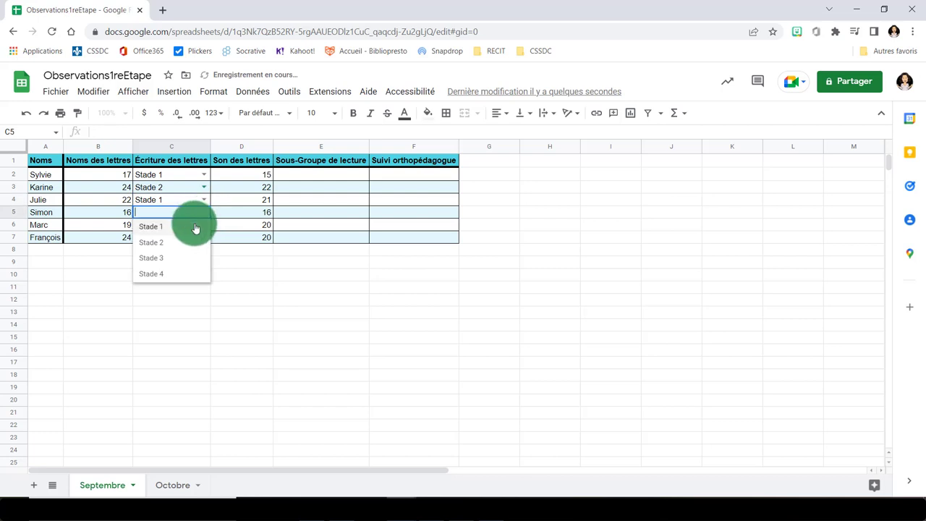
{"action": "left_click", "coordinate": [174, 254]}
{"action": "double_click", "coordinate": [208, 225]}
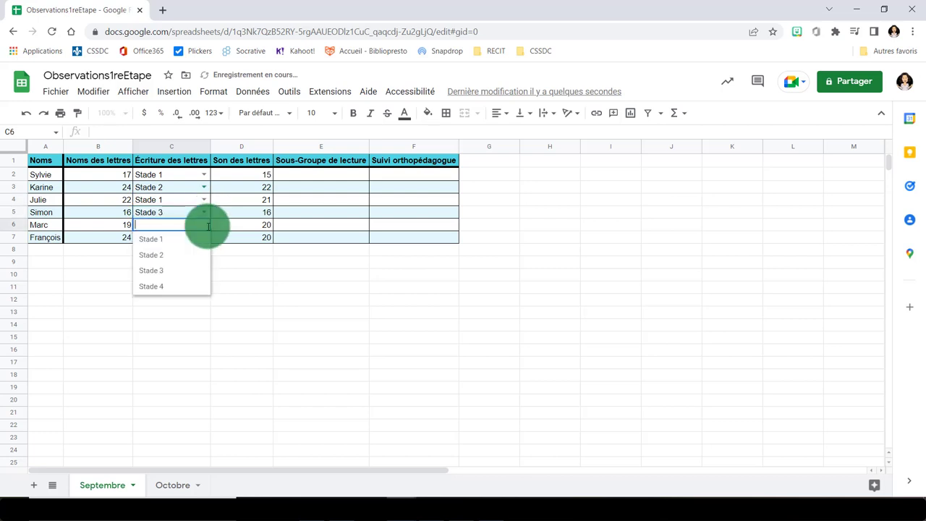
{"action": "left_click", "coordinate": [155, 270]}
{"action": "double_click", "coordinate": [206, 239]}
{"action": "left_click", "coordinate": [173, 300]}
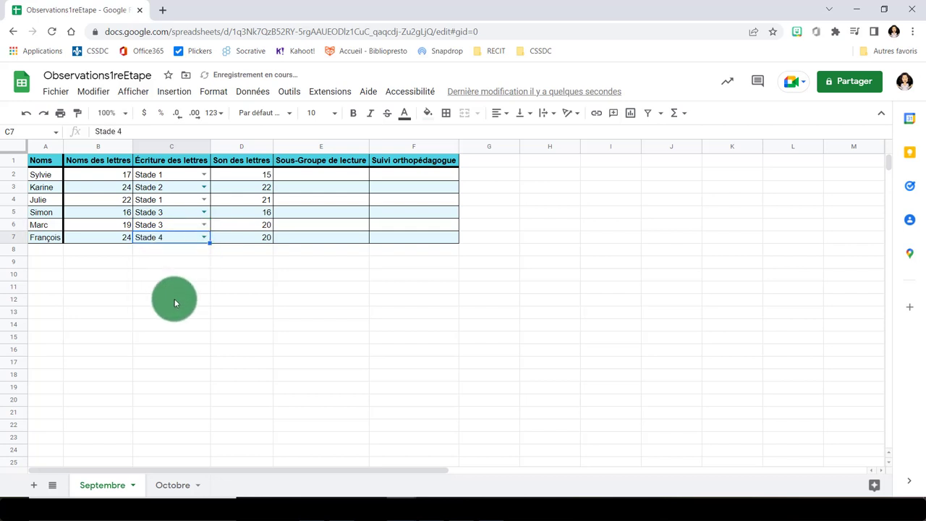
{"action": "left_click", "coordinate": [227, 288]}
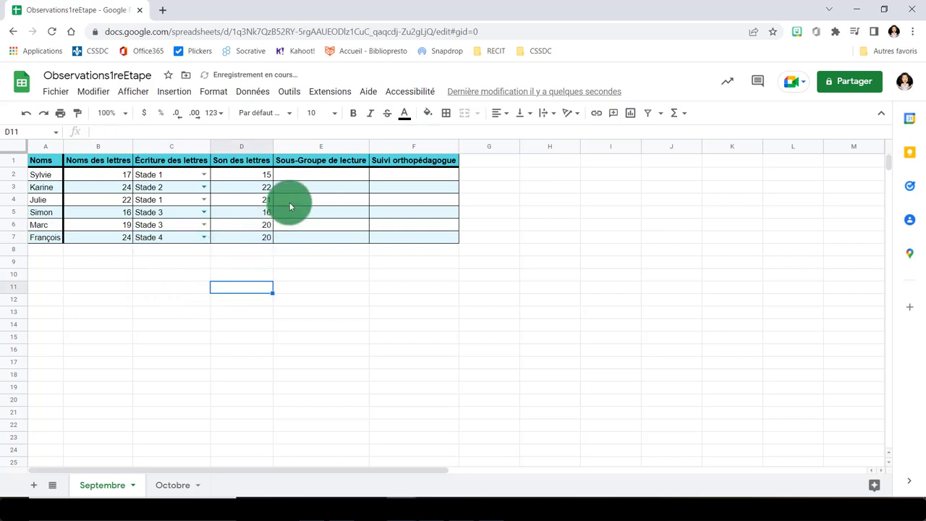
{"action": "left_click", "coordinate": [307, 178]}
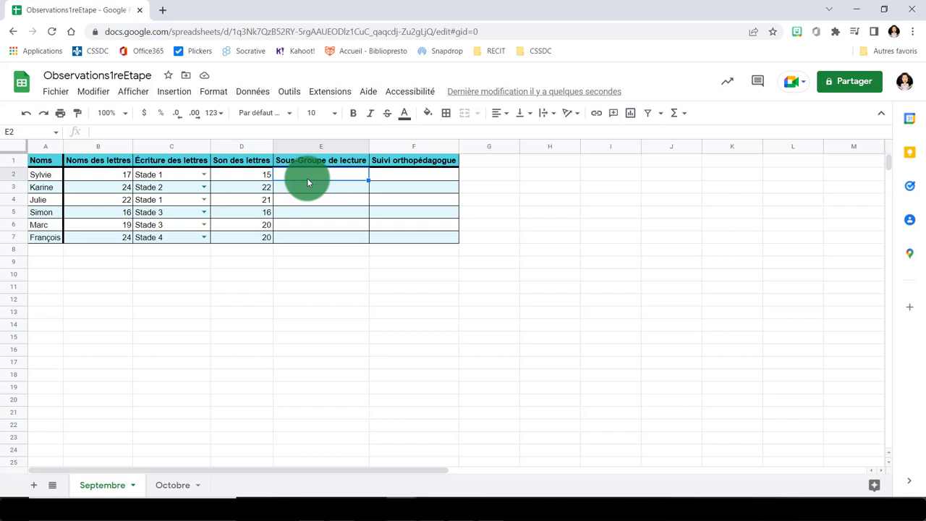
- Add a blank sheet, move it after Octobre, and rename it Données
{"action": "left_click", "coordinate": [34, 488]}
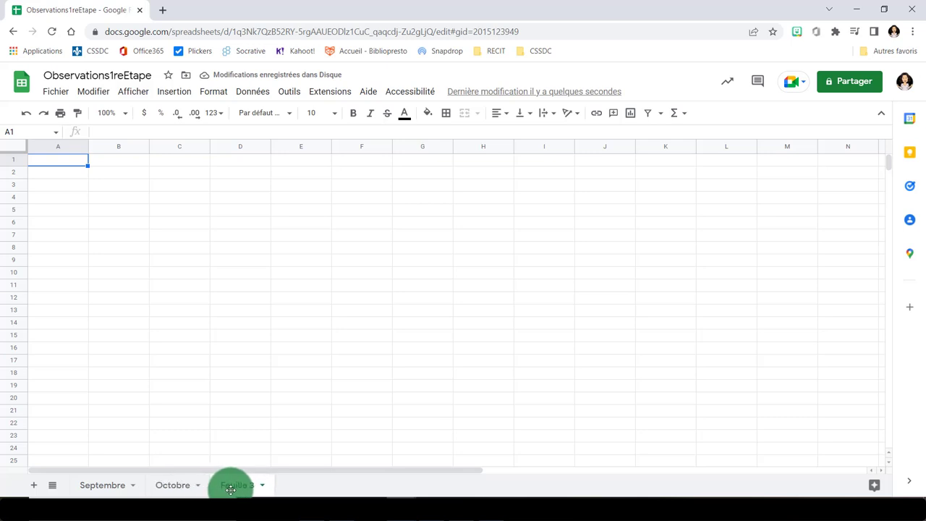
{"action": "left_click_drag", "start_coordinate": [162, 489], "coordinate": [233, 489]}
{"action": "double_click", "coordinate": [236, 487]}
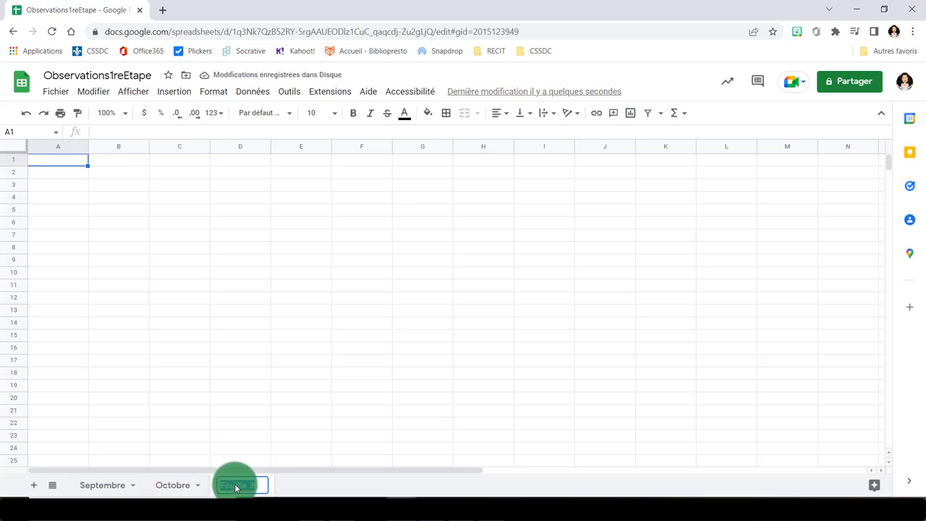
{"action": "type", "text": "Données"}
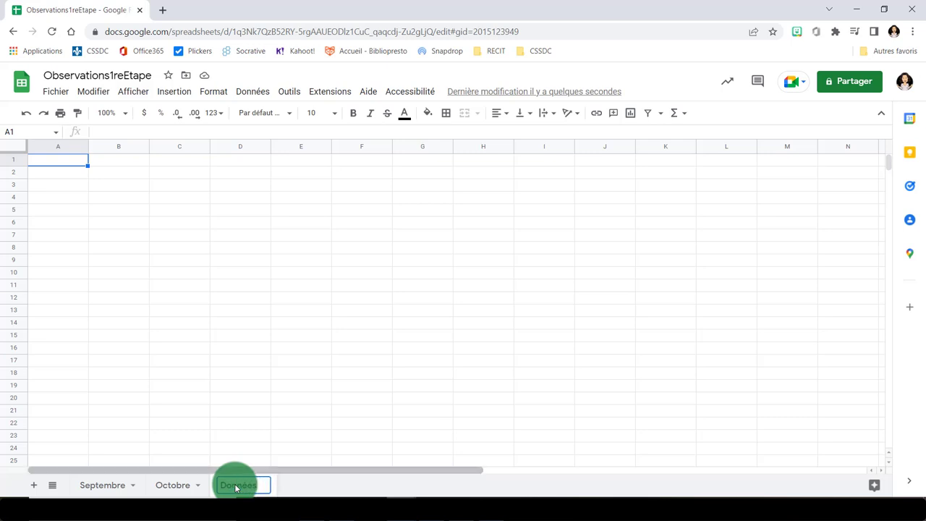
{"action": "left_click", "coordinate": [52, 165]}
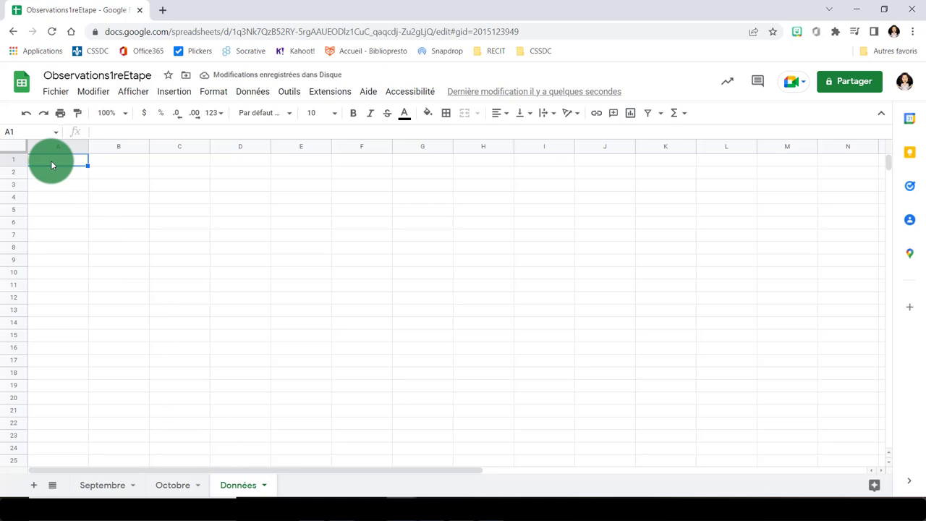
- Enter Groupe 1, Groupe 2, Groupe 3 and Groupe 4 into cells A1 to A4
{"action": "type", "text": "Groupe"}
{"action": "type", "text": " 1"}
{"action": "key", "text": "Return"}
{"action": "type", "text": "Groupe"}
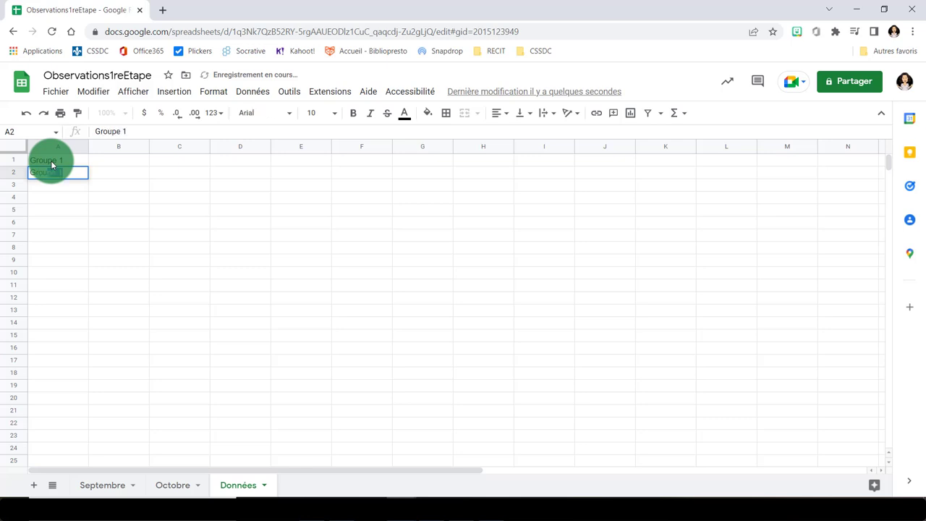
{"action": "type", "text": " 2"}
{"action": "key", "text": "Return"}
{"action": "type", "text": "Group"}
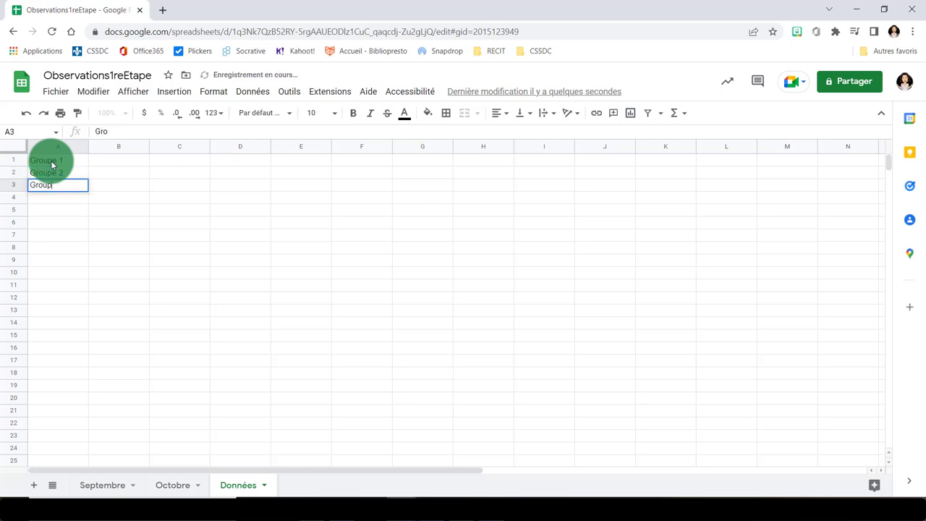
{"action": "type", "text": "e 3"}
{"action": "key", "text": "Return"}
{"action": "type", "text": "Gro"}
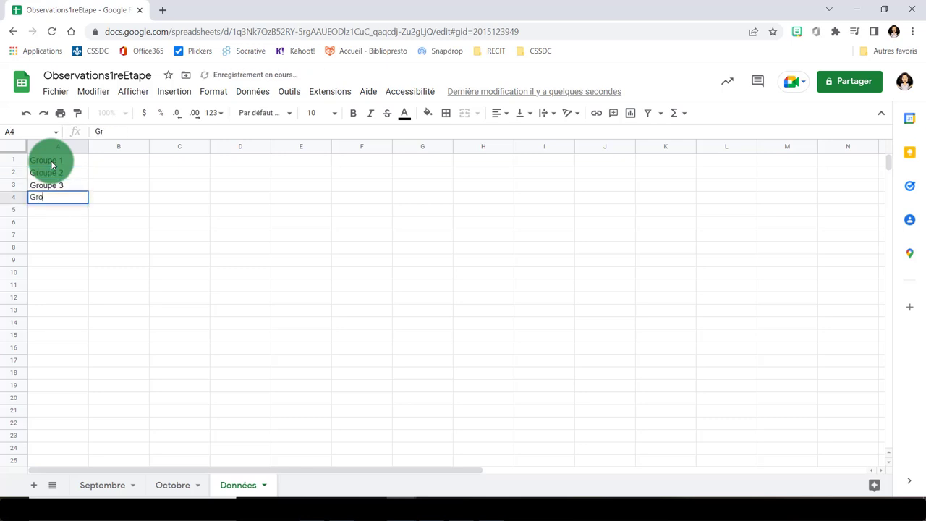
{"action": "type", "text": "upe 4"}
{"action": "key", "text": "Return"}
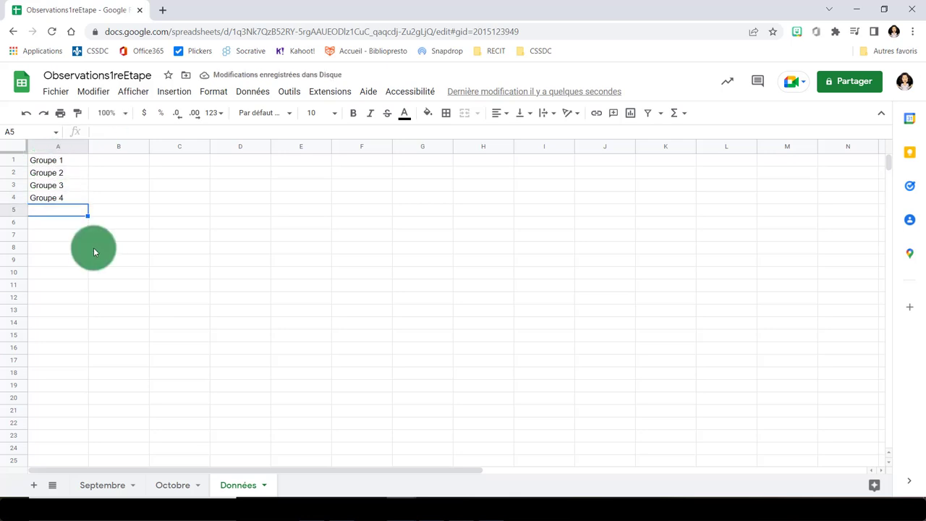
- On Septembre, give E2:E7 a dropdown validation sourced from the range Données!A1:A4
{"action": "left_click", "coordinate": [102, 488]}
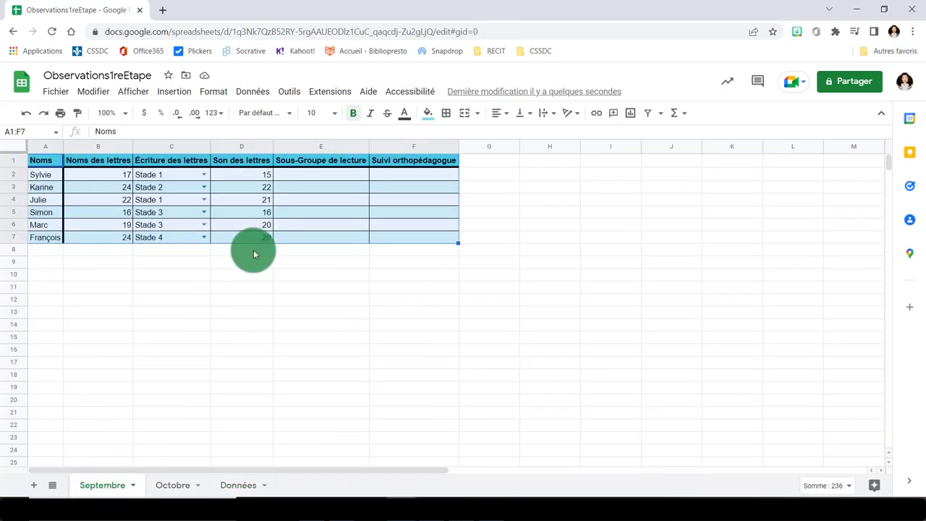
{"action": "left_click", "coordinate": [303, 177]}
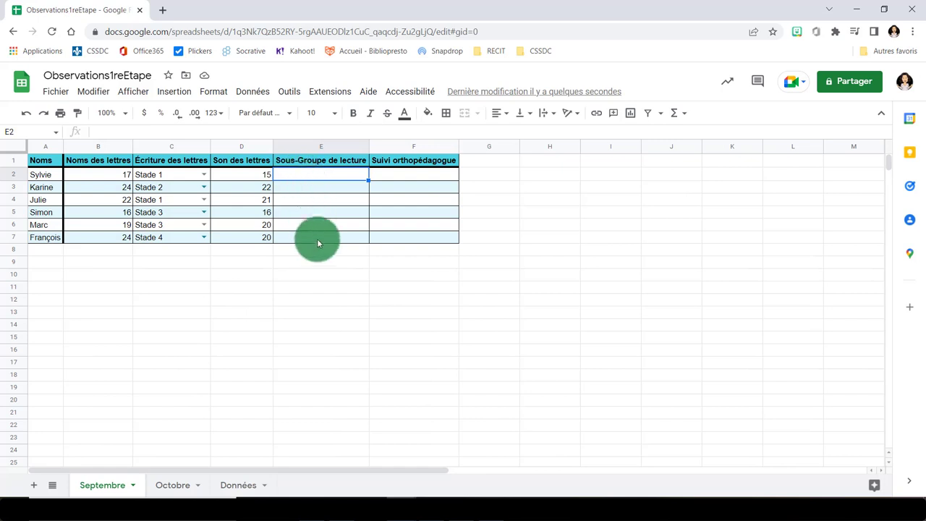
{"action": "left_click_drag", "start_coordinate": [303, 177], "coordinate": [318, 241]}
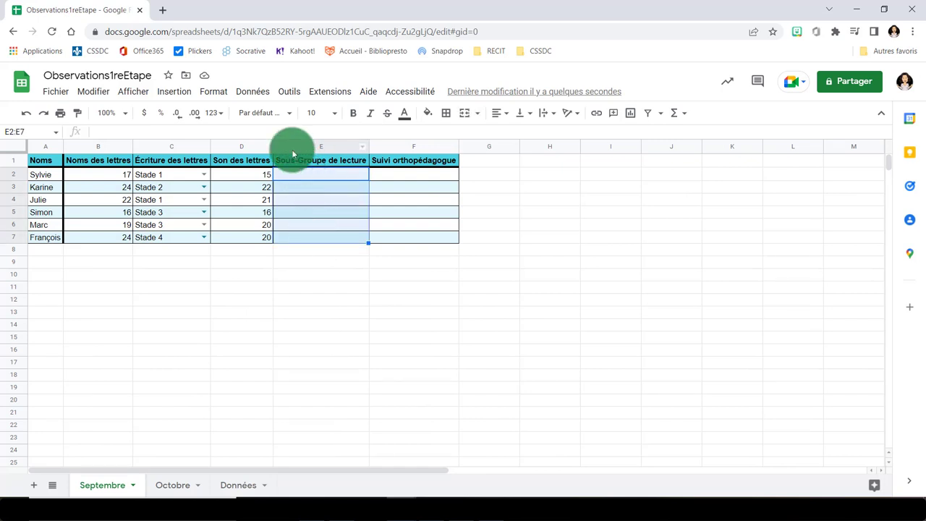
{"action": "left_click", "coordinate": [261, 94]}
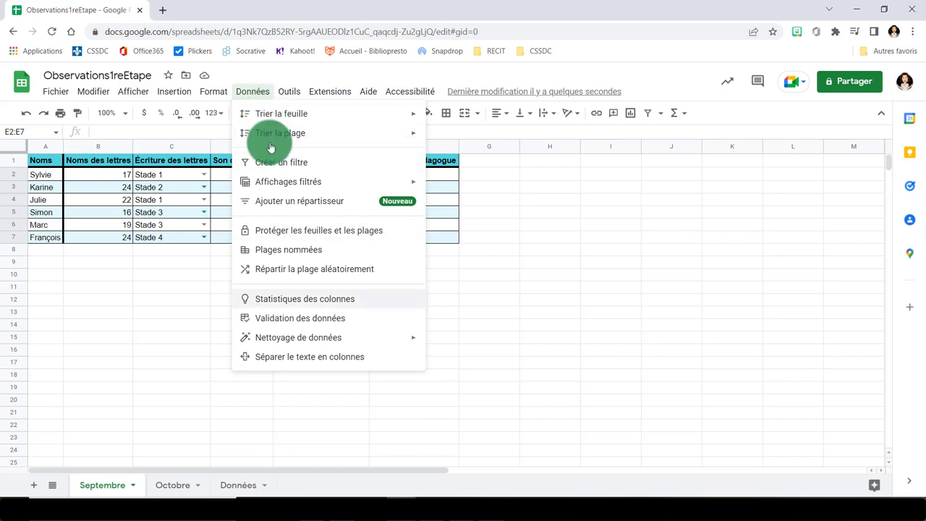
{"action": "left_click", "coordinate": [295, 320]}
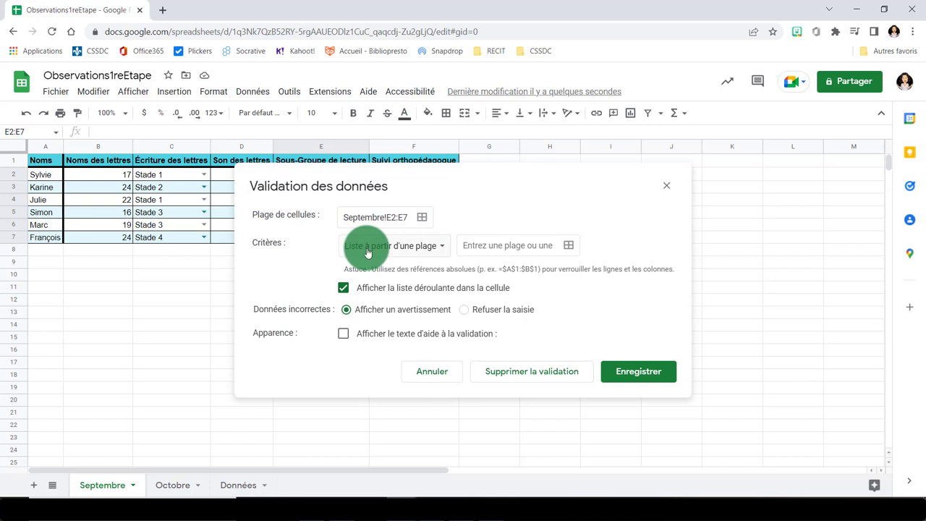
{"action": "left_click", "coordinate": [569, 246]}
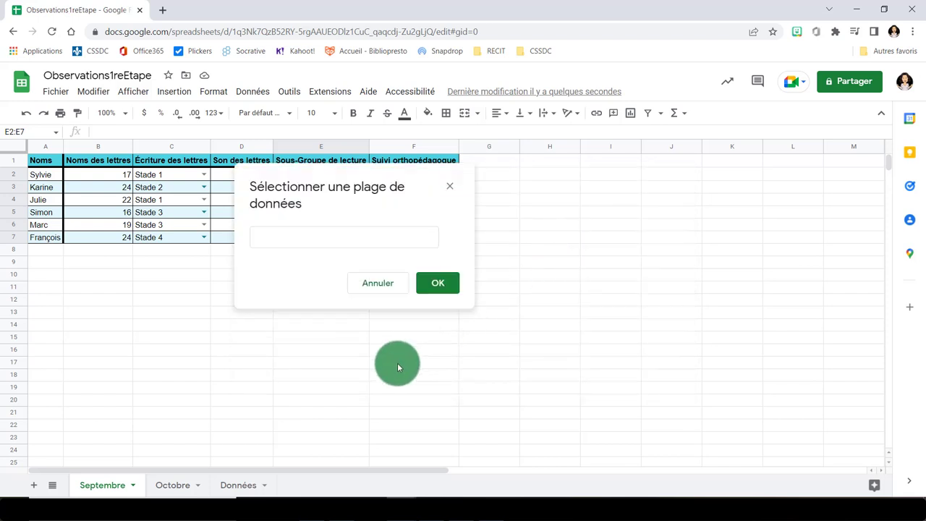
{"action": "left_click", "coordinate": [231, 486]}
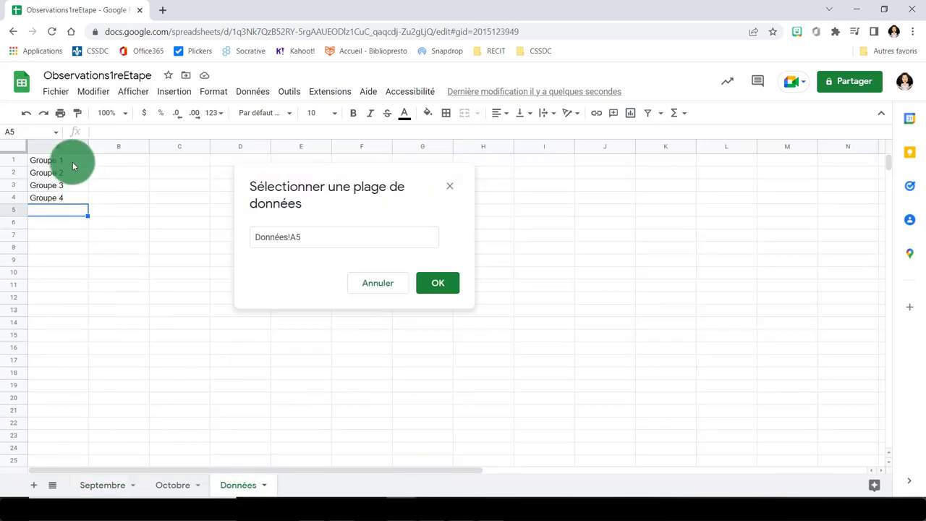
{"action": "left_click_drag", "start_coordinate": [72, 165], "coordinate": [70, 202]}
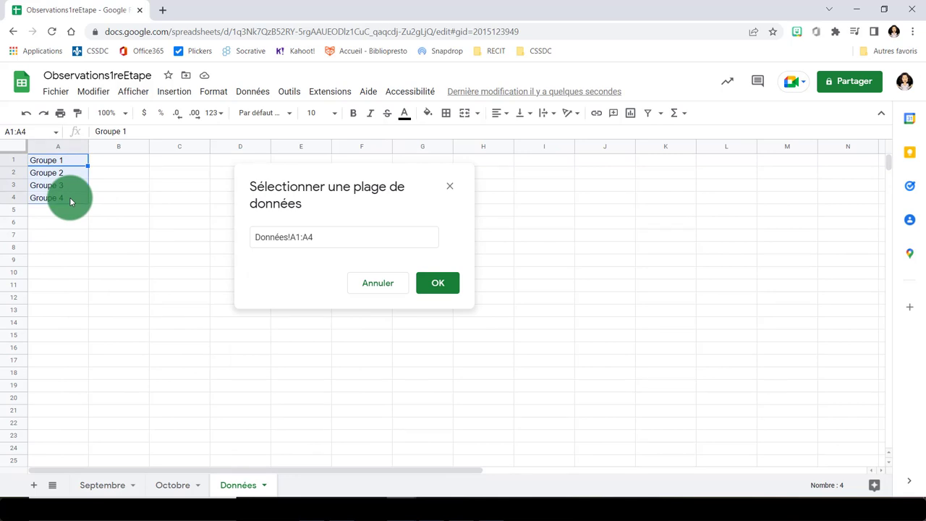
{"action": "left_click", "coordinate": [428, 282]}
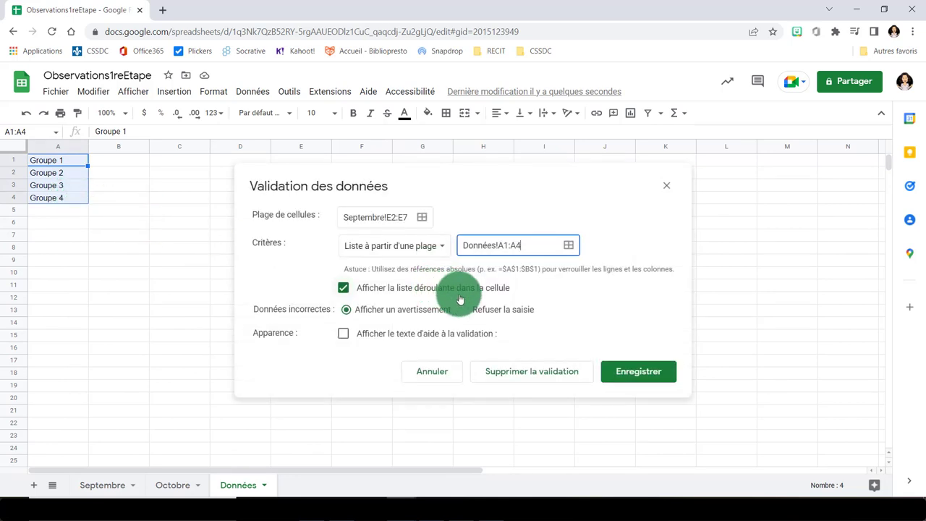
{"action": "left_click", "coordinate": [656, 375]}
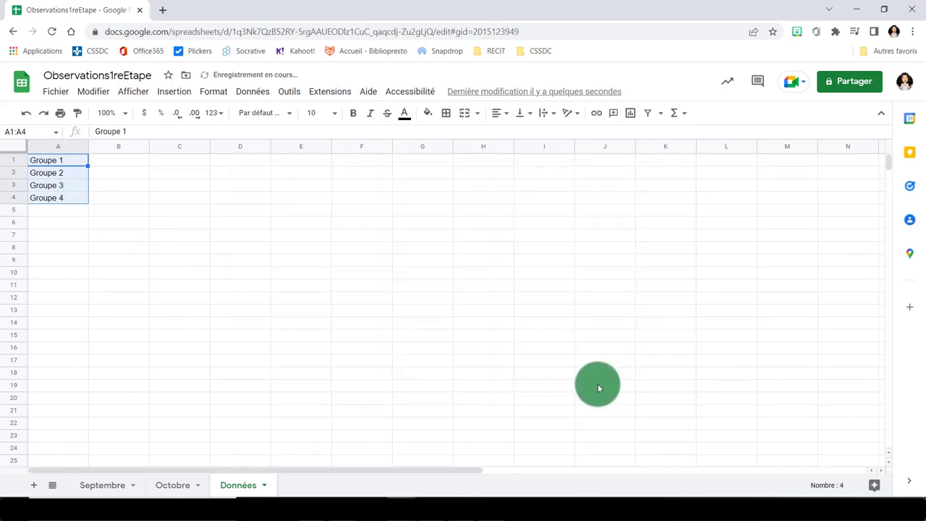
- Back on Septembre, pick Groupe 2 for E2 and Groupe 1 for E3
{"action": "left_click", "coordinate": [109, 486]}
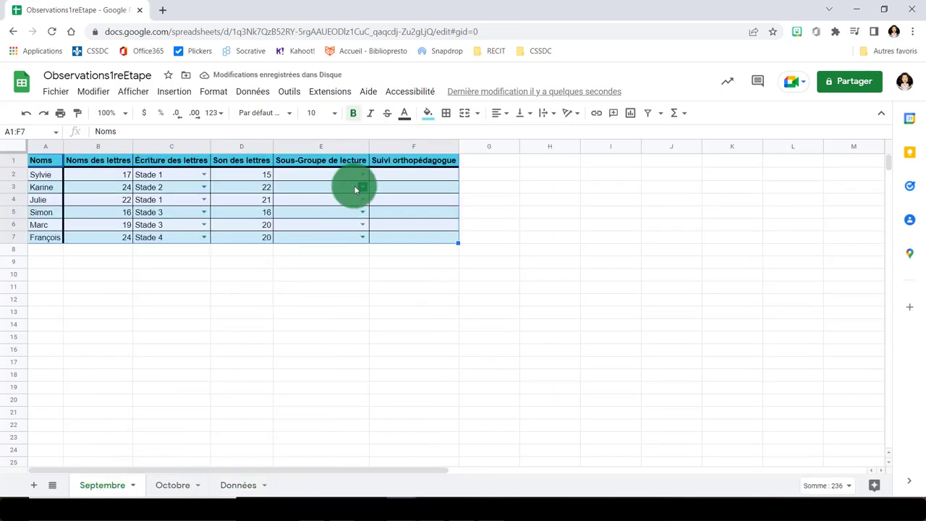
{"action": "left_click", "coordinate": [358, 175]}
{"action": "left_click", "coordinate": [319, 202]}
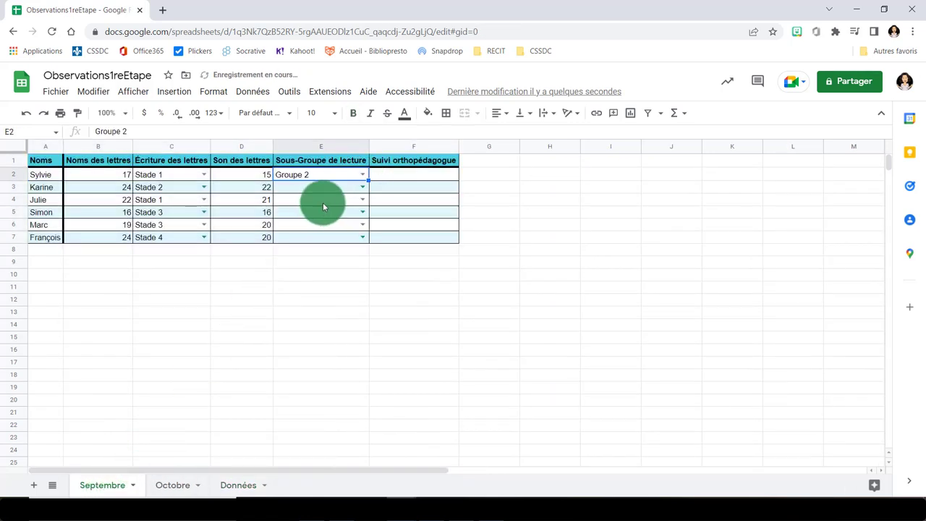
{"action": "left_click", "coordinate": [359, 187]}
{"action": "left_click", "coordinate": [311, 201]}
{"action": "left_click", "coordinate": [345, 200]}
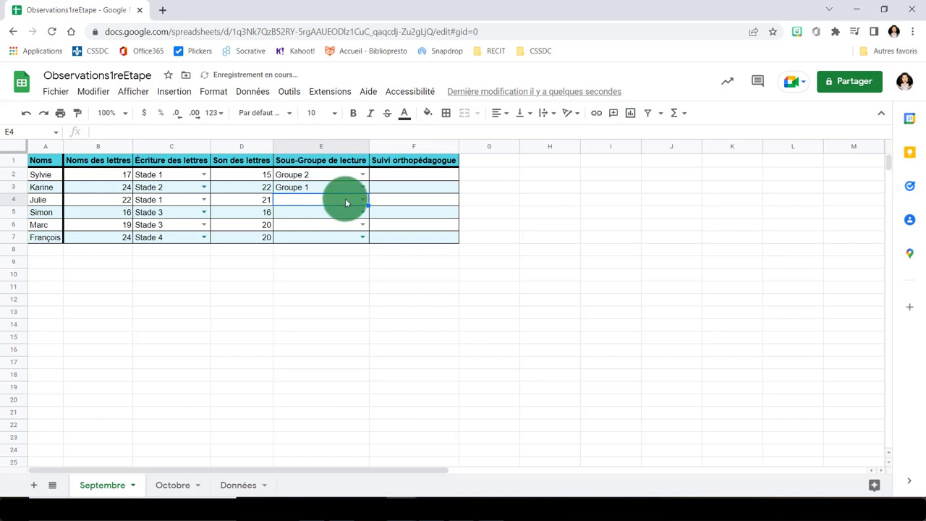
- Pick Groupe 2, 1, 3 and 4 from the dropdowns in E4 through E7
{"action": "left_click", "coordinate": [363, 201]}
{"action": "left_click", "coordinate": [335, 228]}
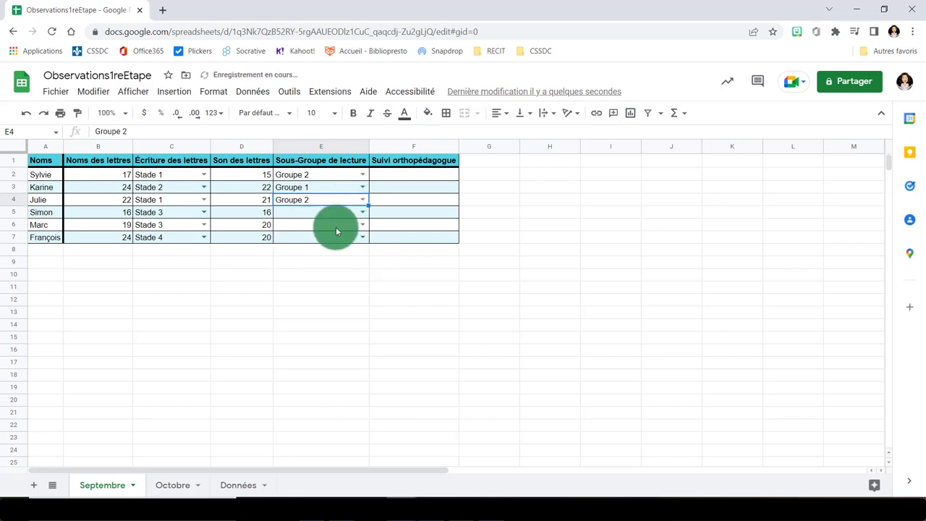
{"action": "left_click", "coordinate": [361, 214]}
{"action": "left_click", "coordinate": [322, 226]}
{"action": "left_click", "coordinate": [362, 225]}
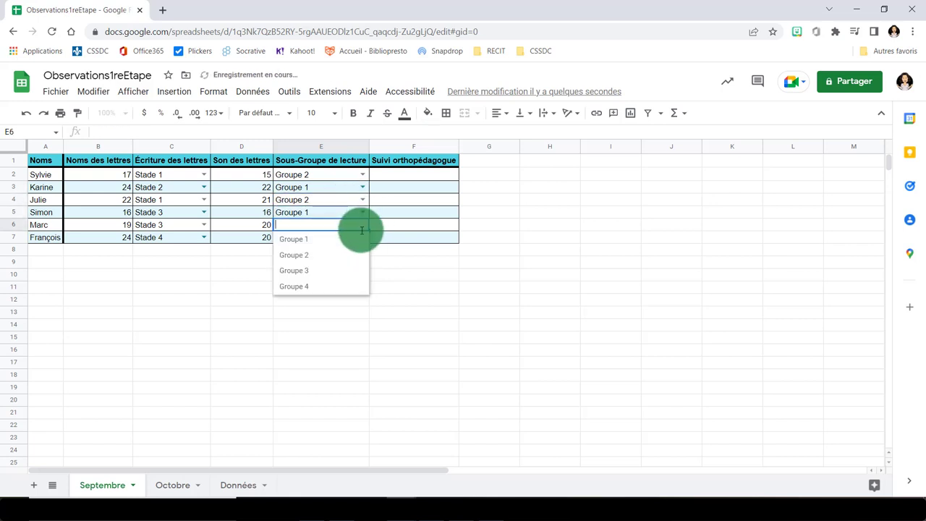
{"action": "left_click", "coordinate": [326, 271]}
{"action": "left_click", "coordinate": [361, 238]}
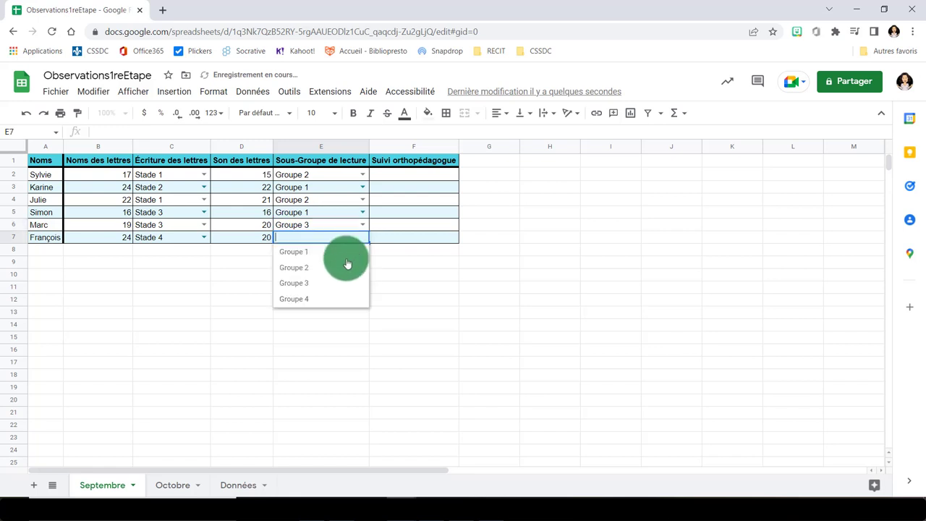
{"action": "left_click", "coordinate": [307, 301]}
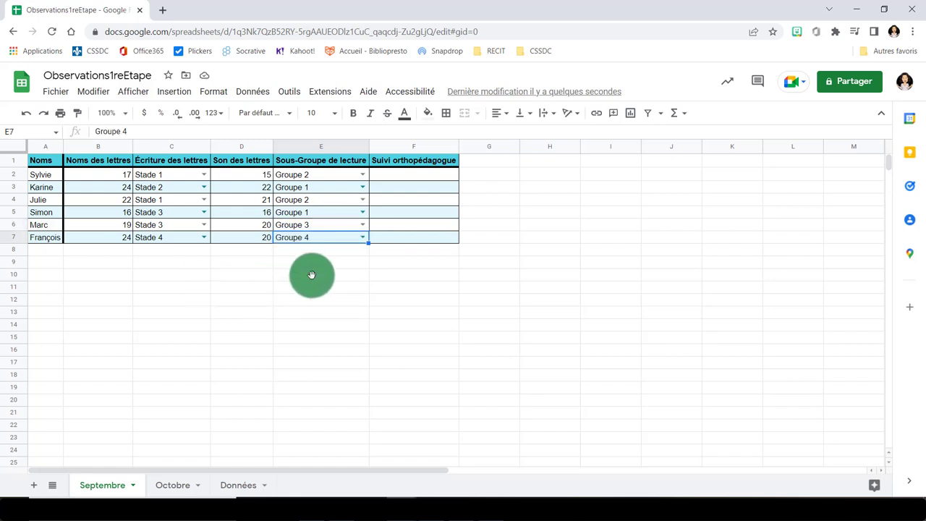
- Protect Données, described 'Élément liste d'éléments', editable only by you, then return to Septembre
{"action": "right_click", "coordinate": [244, 486]}
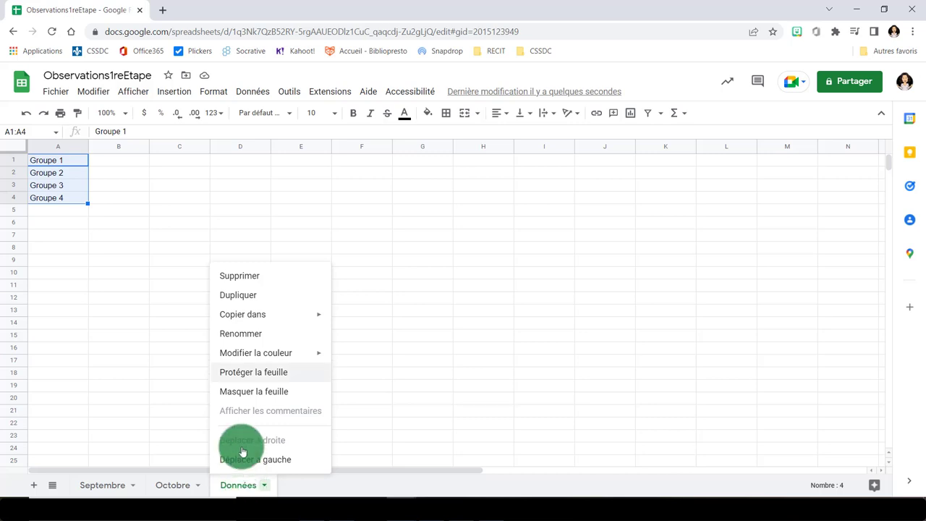
{"action": "left_click", "coordinate": [238, 373]}
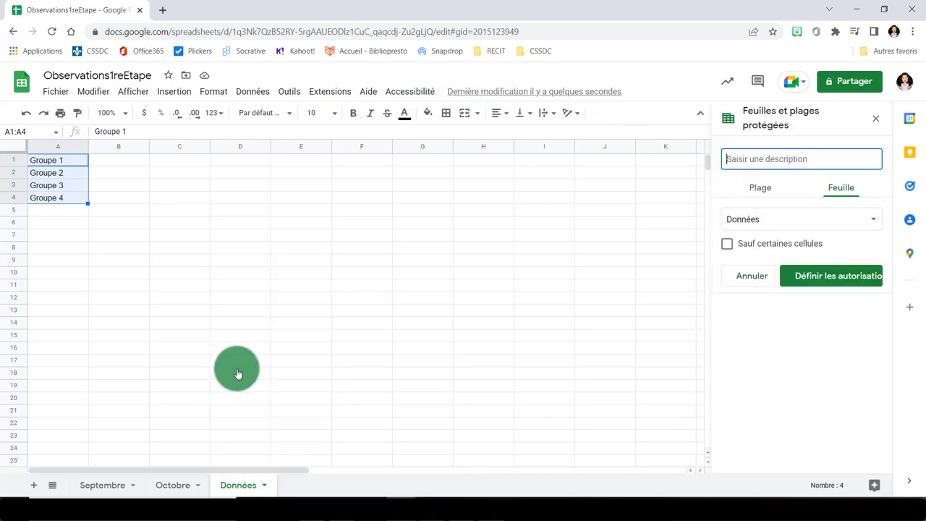
{"action": "left_click", "coordinate": [742, 153]}
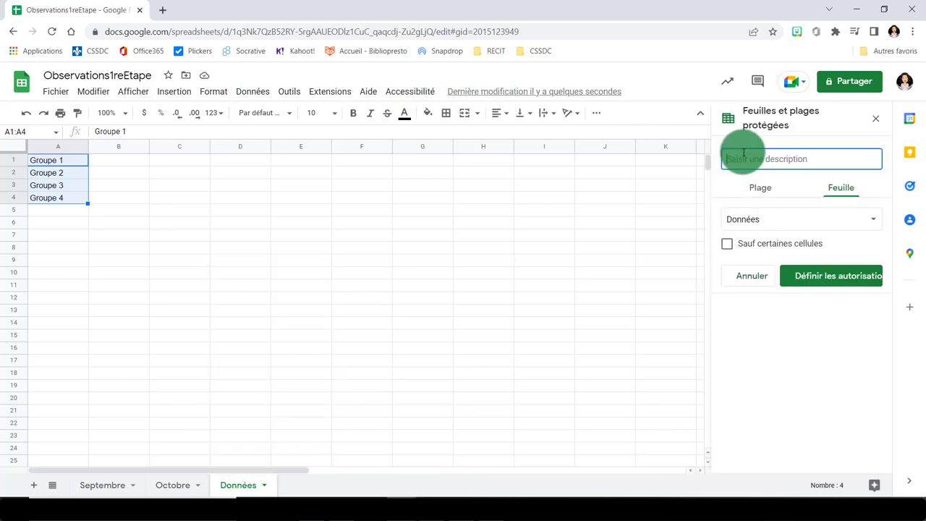
{"action": "type", "text": "Élément "}
{"action": "type", "text": "liste d'éléments"}
{"action": "left_click", "coordinate": [849, 274]}
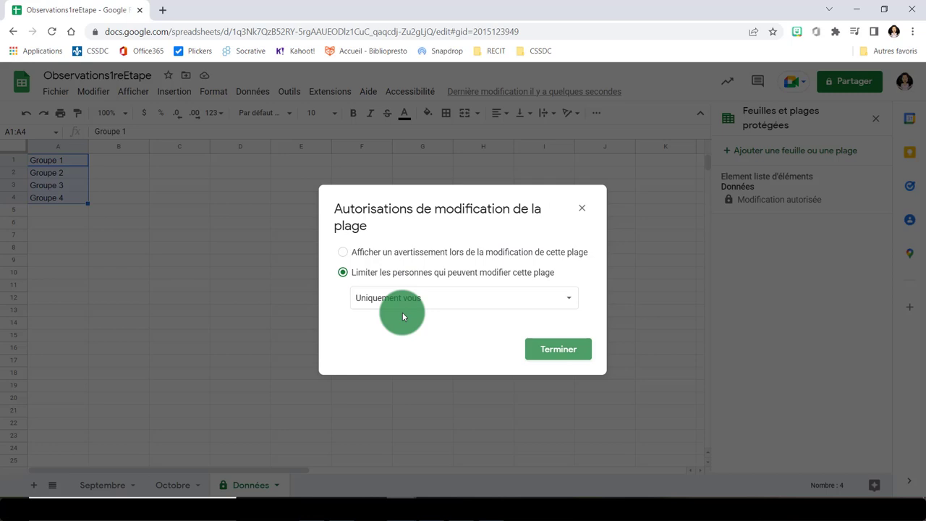
{"action": "left_click", "coordinate": [551, 354]}
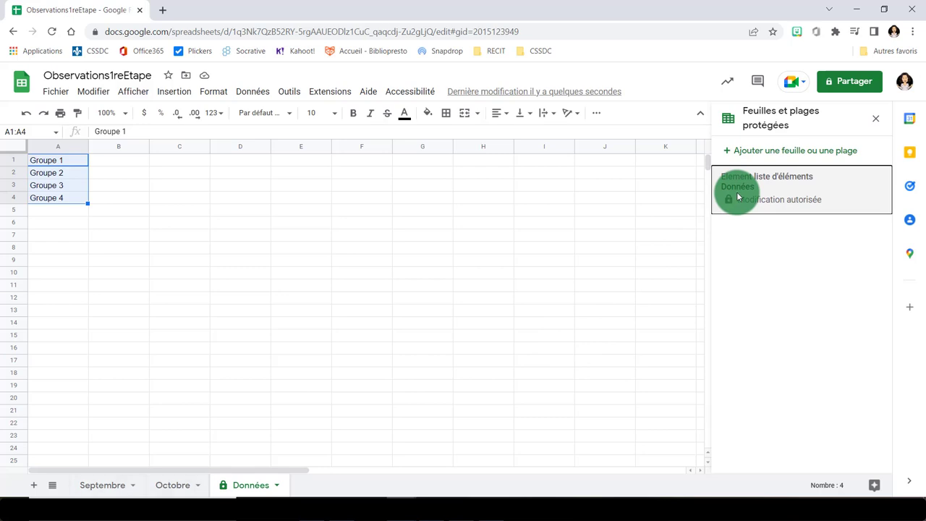
{"action": "left_click", "coordinate": [118, 486]}
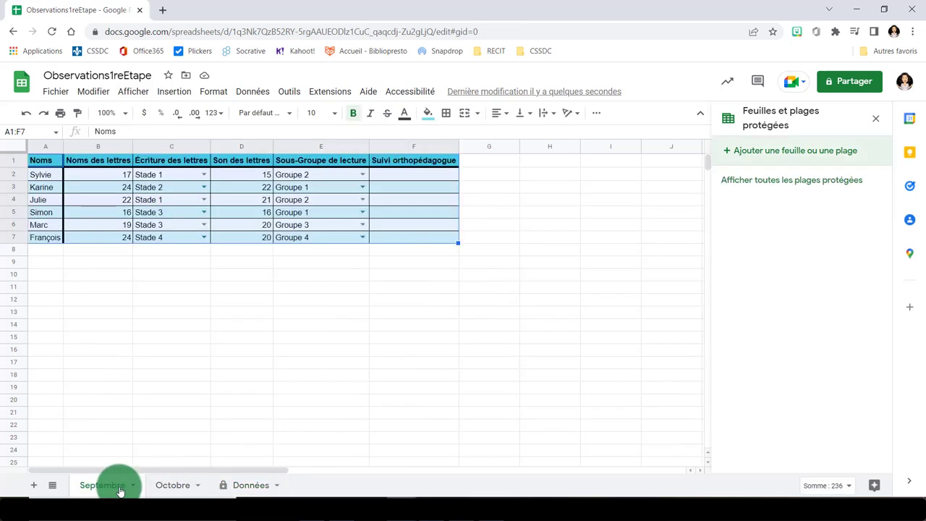
{"action": "left_click", "coordinate": [224, 283]}
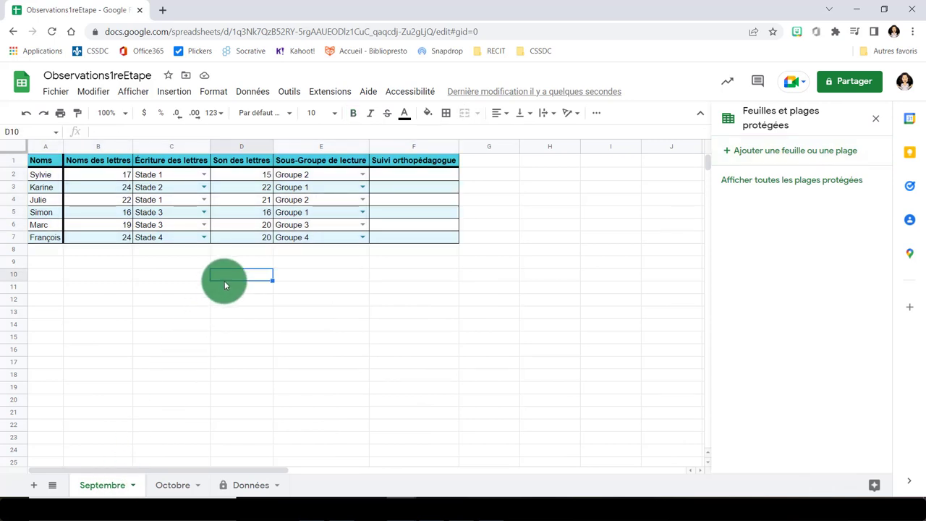